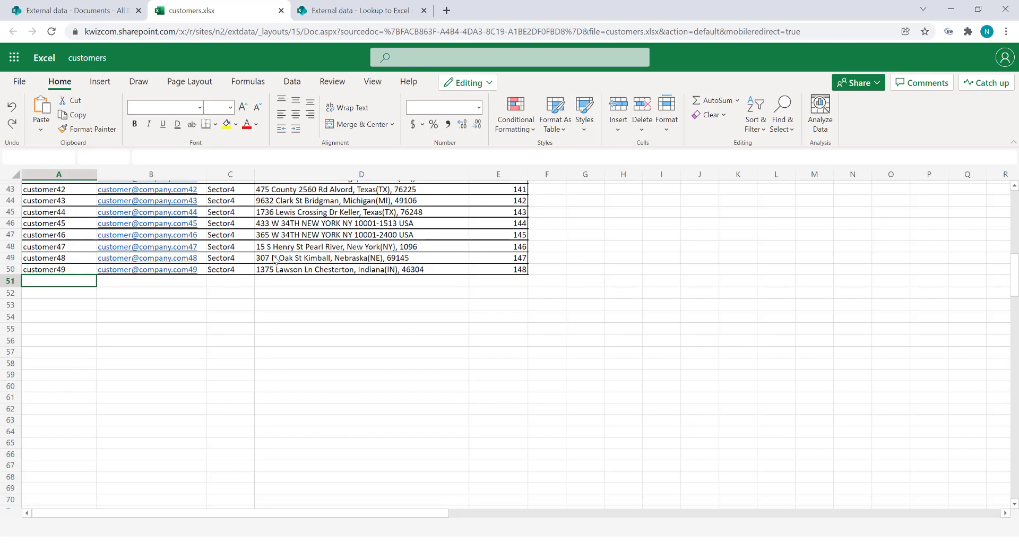
- Scroll back to the top of the Customers table in customers.xlsx
{"action": "scroll", "coordinate": [272, 255], "scroll_direction": "up", "scroll_amount": 10}
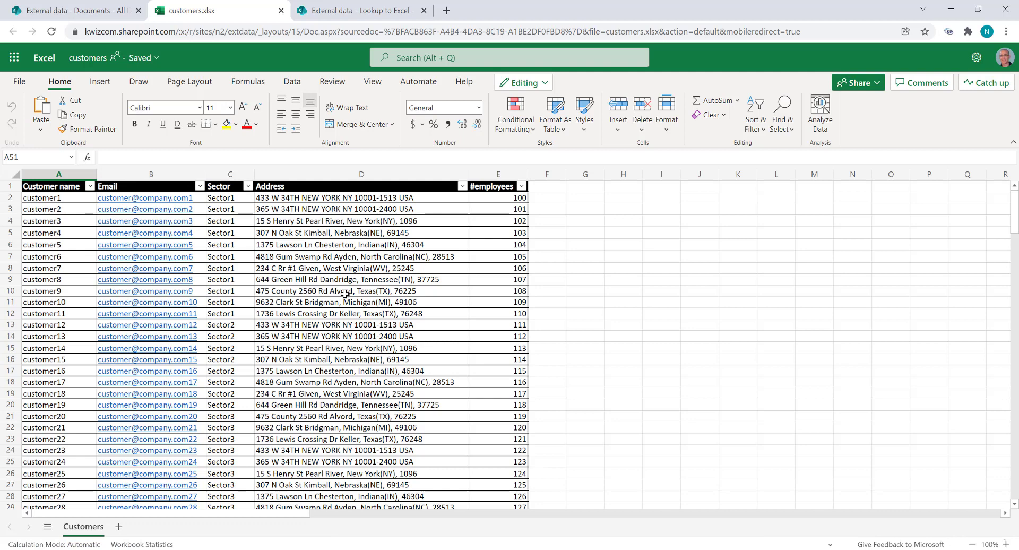
- Close the customers.xlsx tab and open KWizCom Apps Settings from the Lookup to Excel list
{"action": "left_click", "coordinate": [281, 11]}
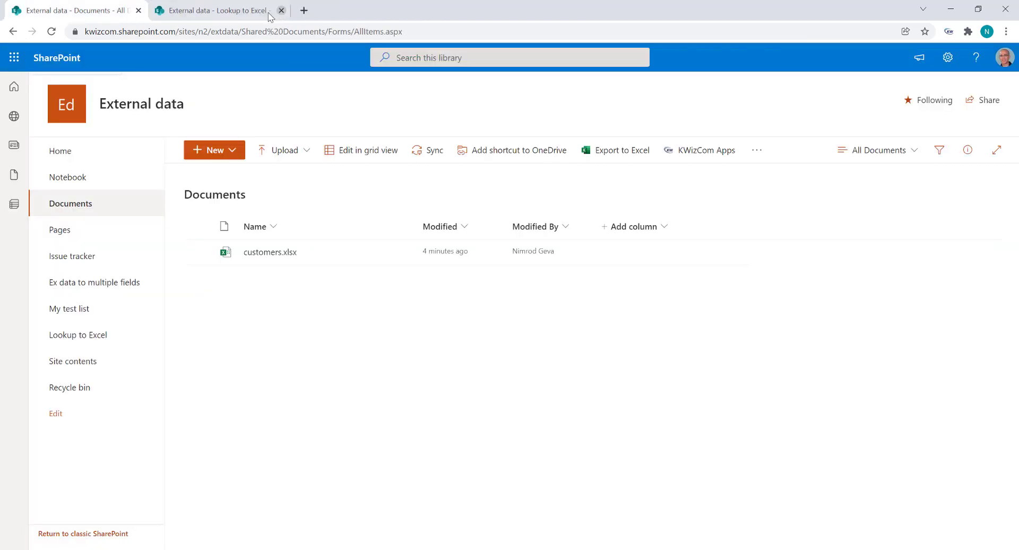
{"action": "left_click", "coordinate": [211, 12]}
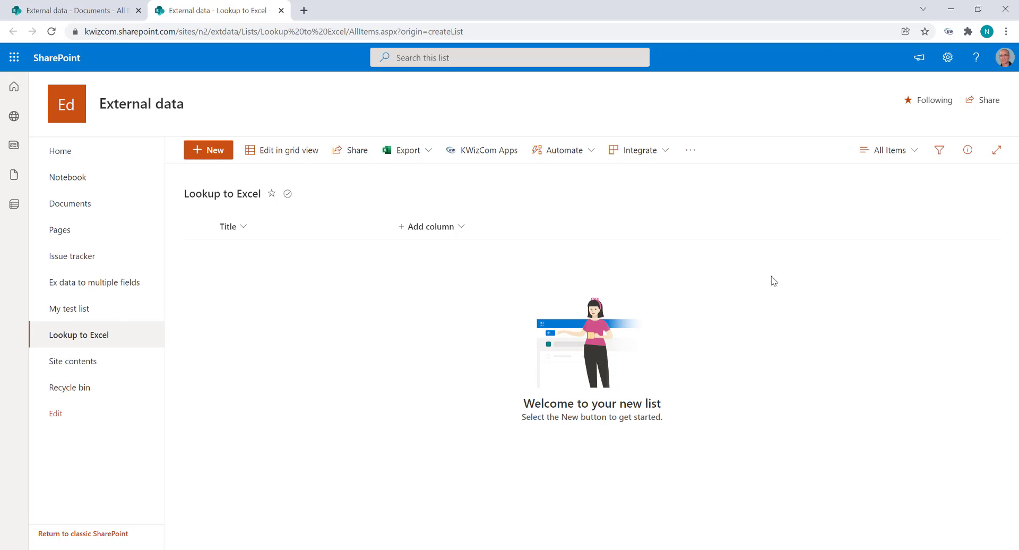
{"action": "left_click", "coordinate": [948, 60]}
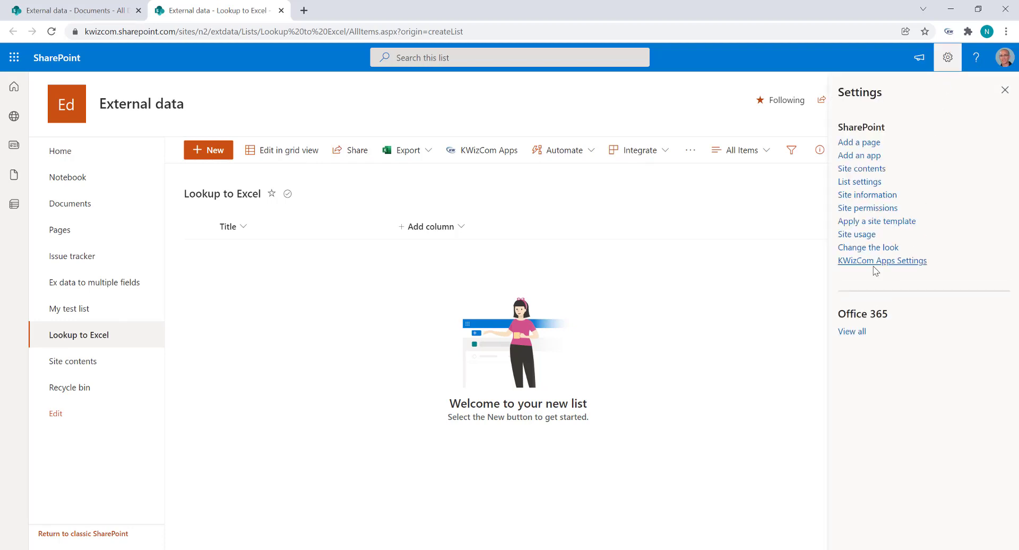
{"action": "left_click", "coordinate": [867, 261]}
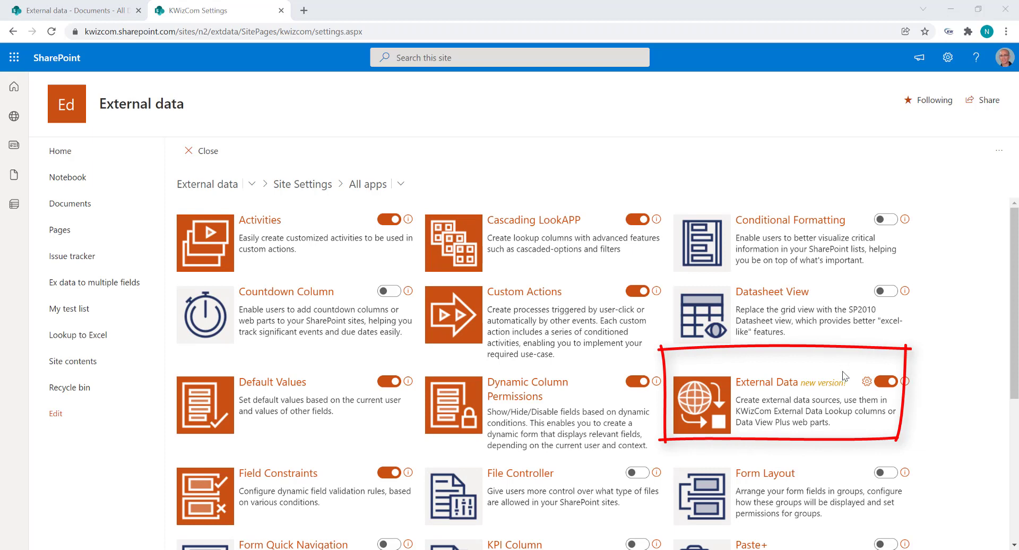
- In External Data settings, start a new data source of type Excel or CSV file
{"action": "left_click", "coordinate": [867, 381]}
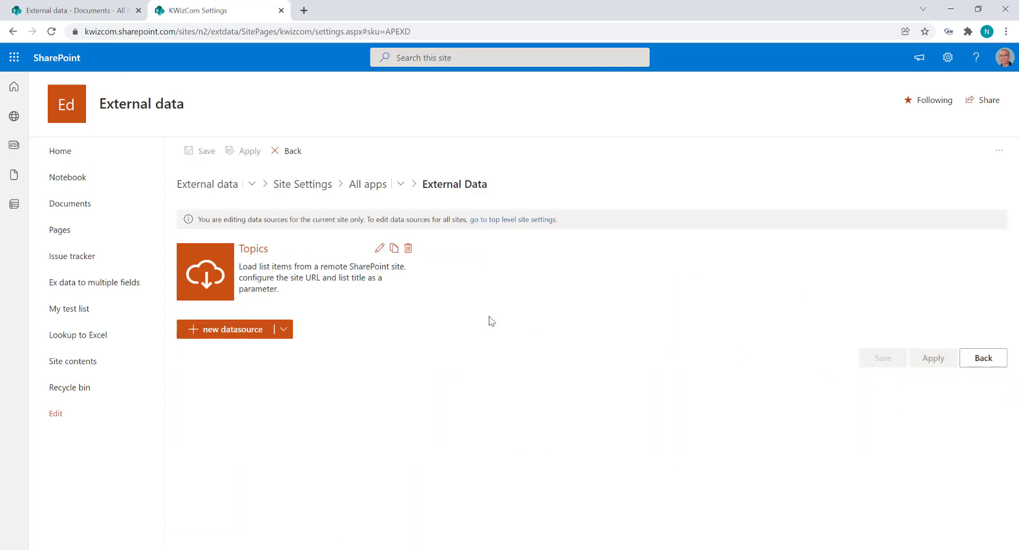
{"action": "left_click", "coordinate": [221, 333]}
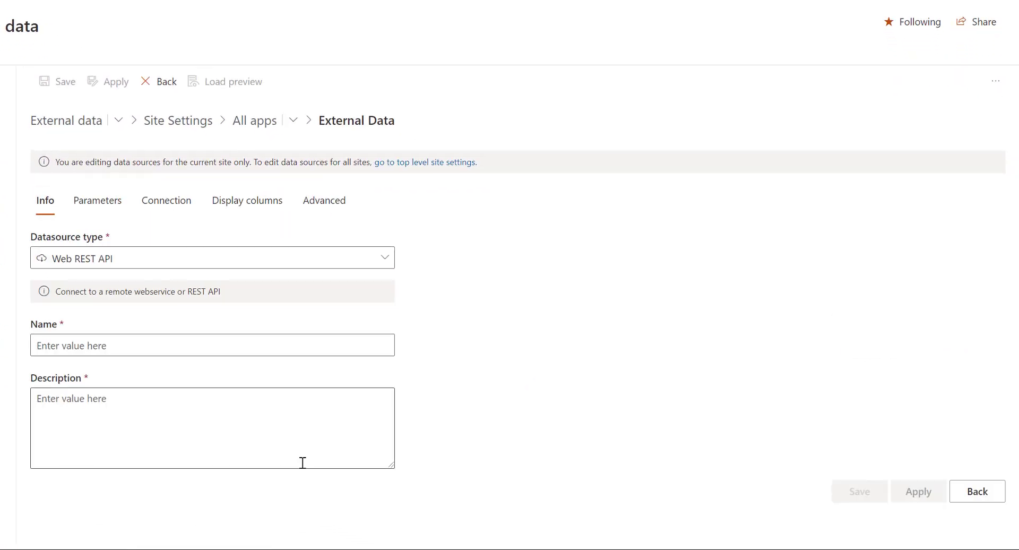
{"action": "left_click", "coordinate": [380, 265]}
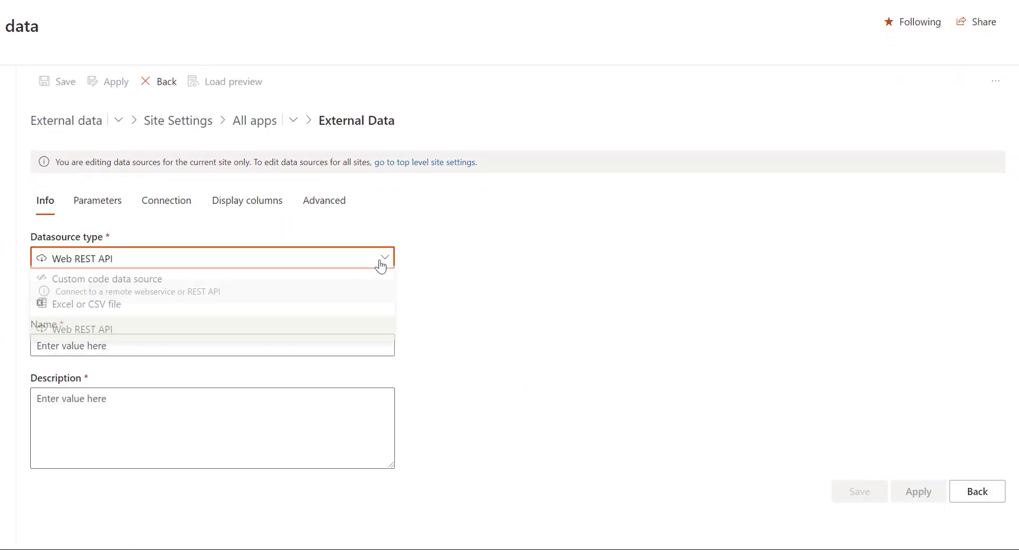
{"action": "left_click", "coordinate": [150, 311]}
- Name the data source Customers with description 'Customers from excel file'
{"action": "left_click", "coordinate": [165, 344]}
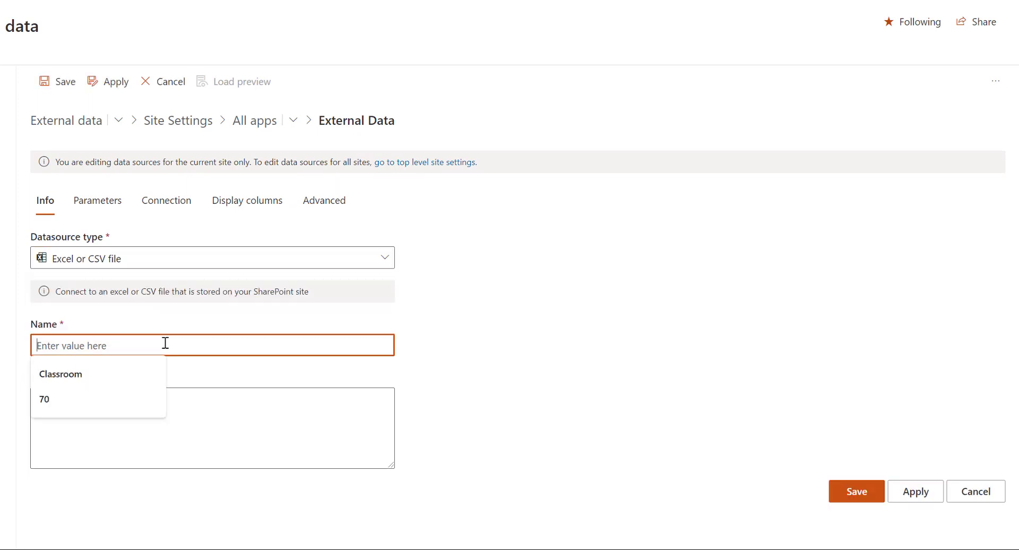
{"action": "type", "text": "Custom"}
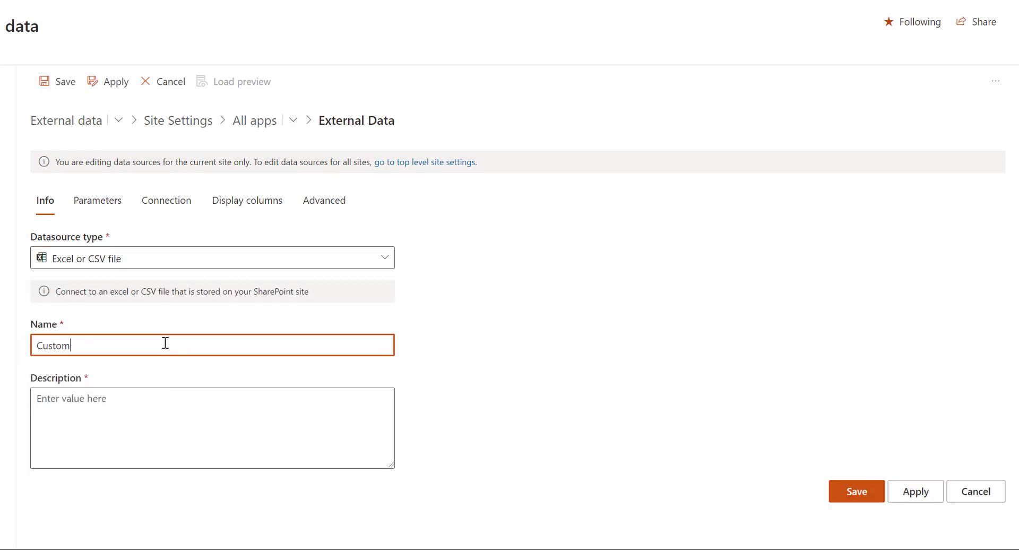
{"action": "type", "text": "ers"}
{"action": "key", "text": "Tab"}
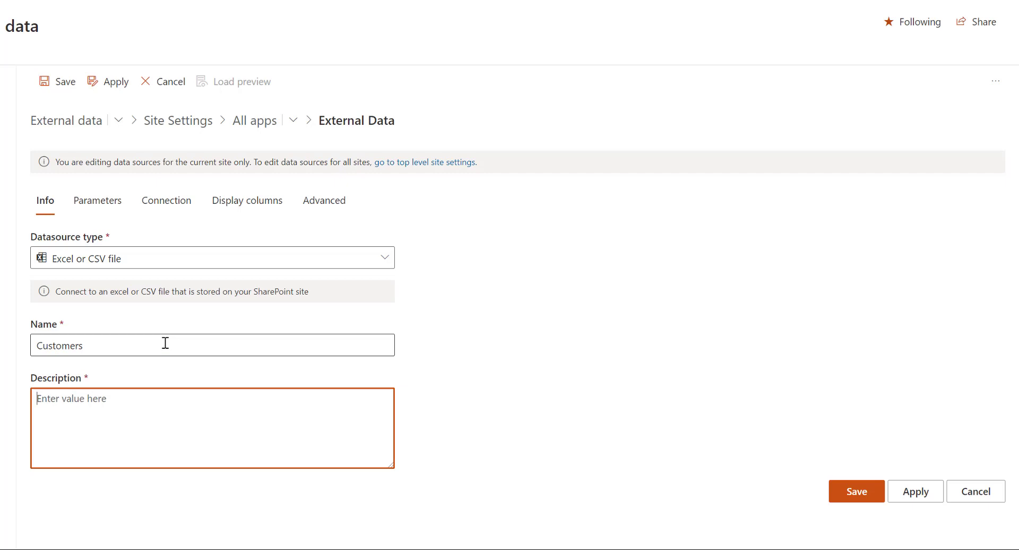
{"action": "type", "text": "Customers from excel file"}
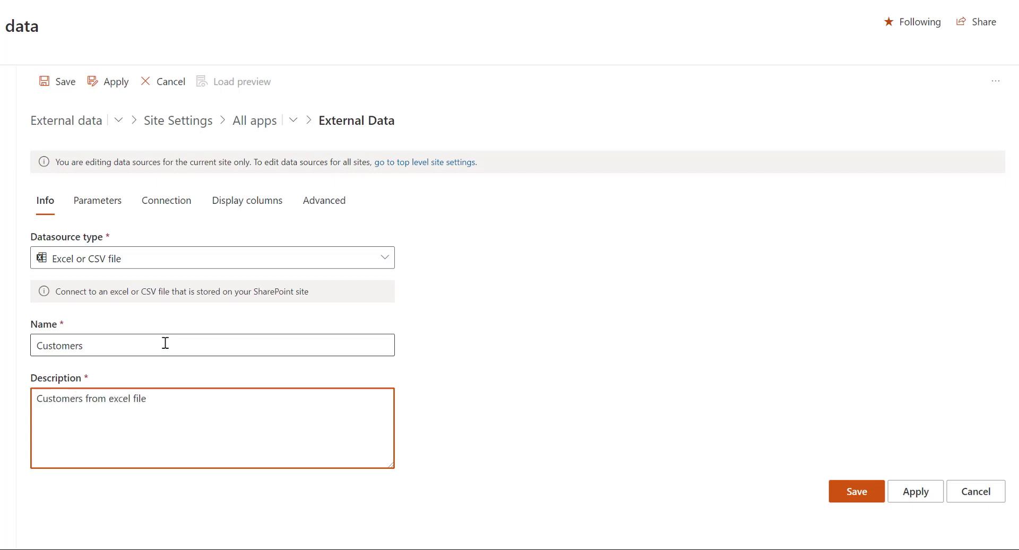
- Connect the data source to Table1 in Shared Documents/customers.xlsx and view its display columns
{"action": "left_click", "coordinate": [178, 206]}
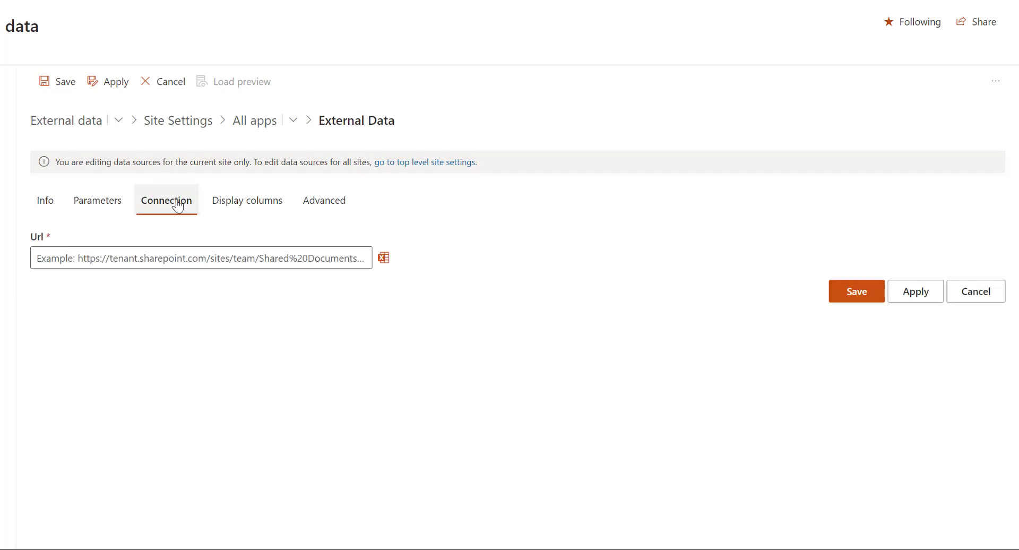
{"action": "left_click", "coordinate": [382, 260]}
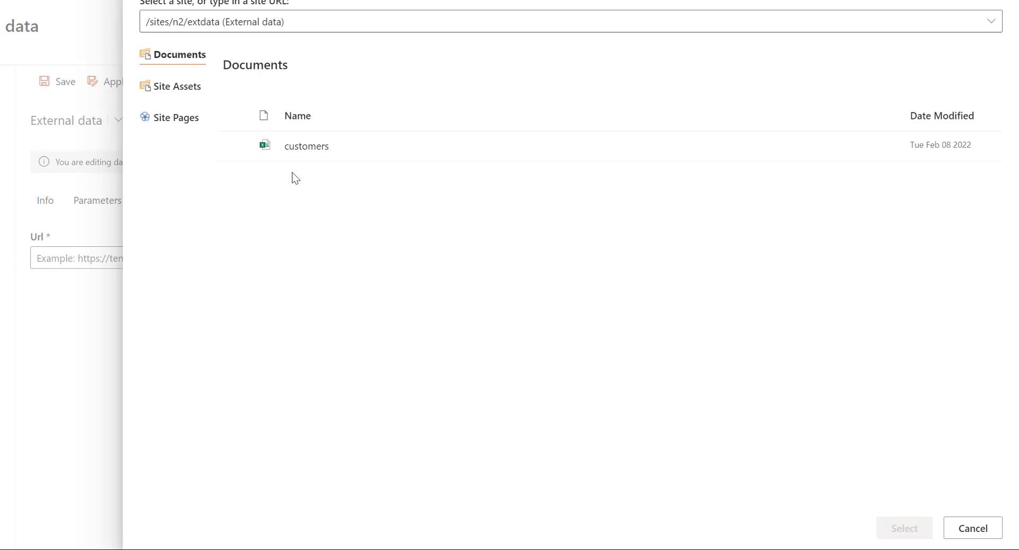
{"action": "left_click", "coordinate": [234, 147]}
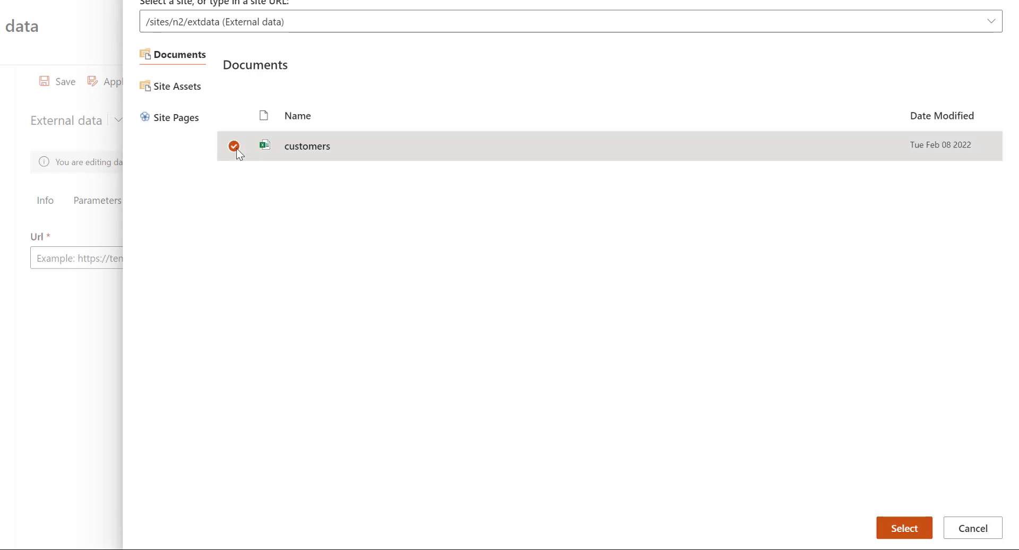
{"action": "left_click", "coordinate": [884, 528]}
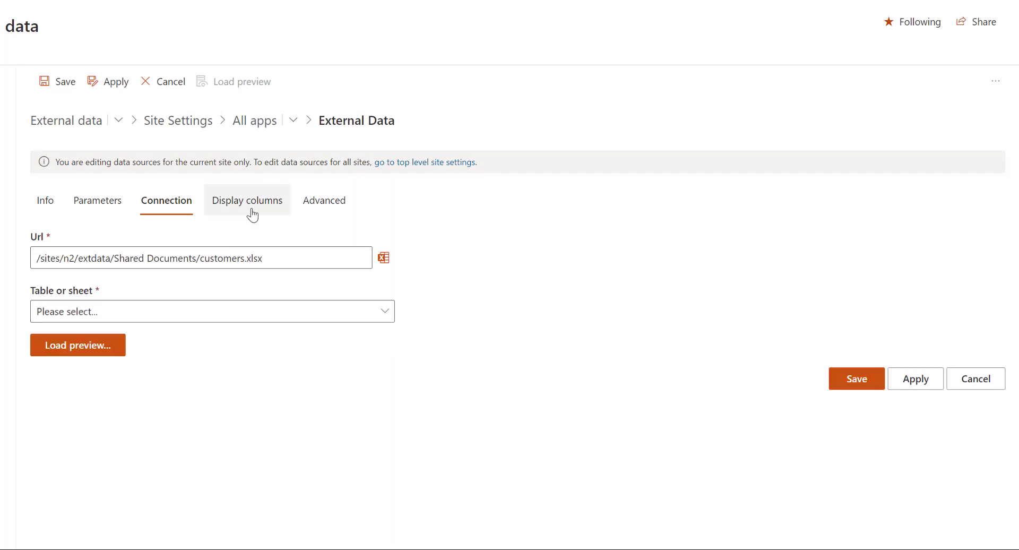
{"action": "left_click", "coordinate": [383, 311]}
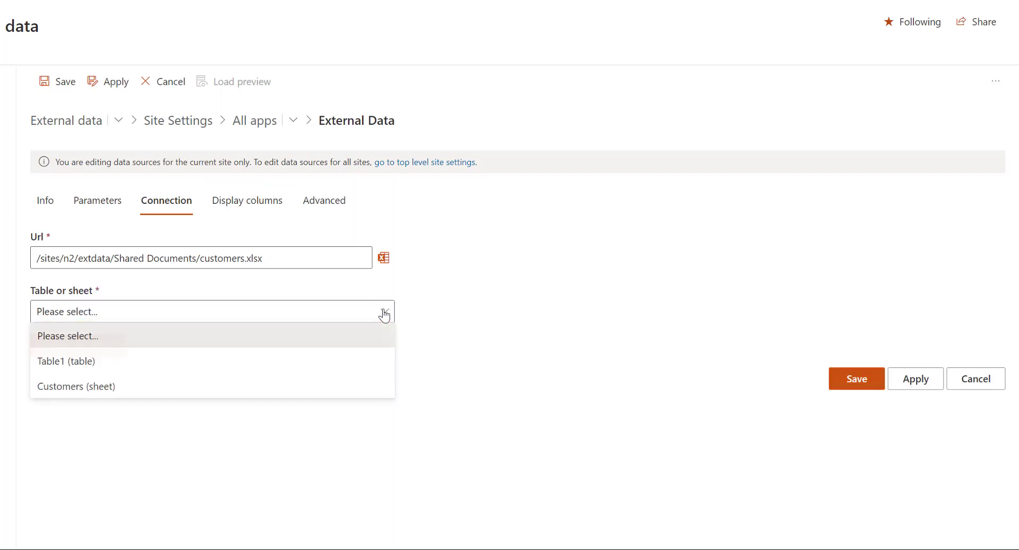
{"action": "left_click", "coordinate": [92, 364]}
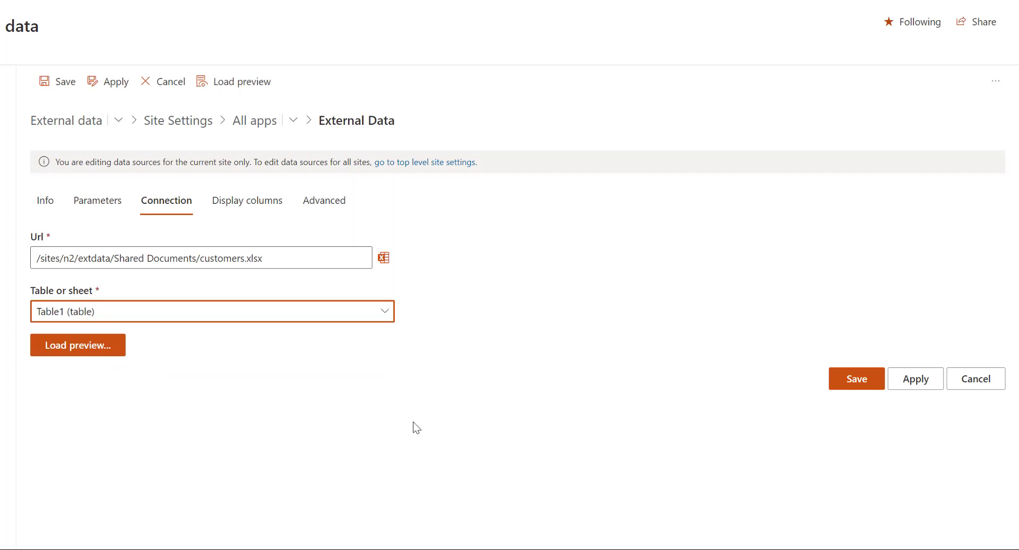
{"action": "left_click", "coordinate": [264, 210]}
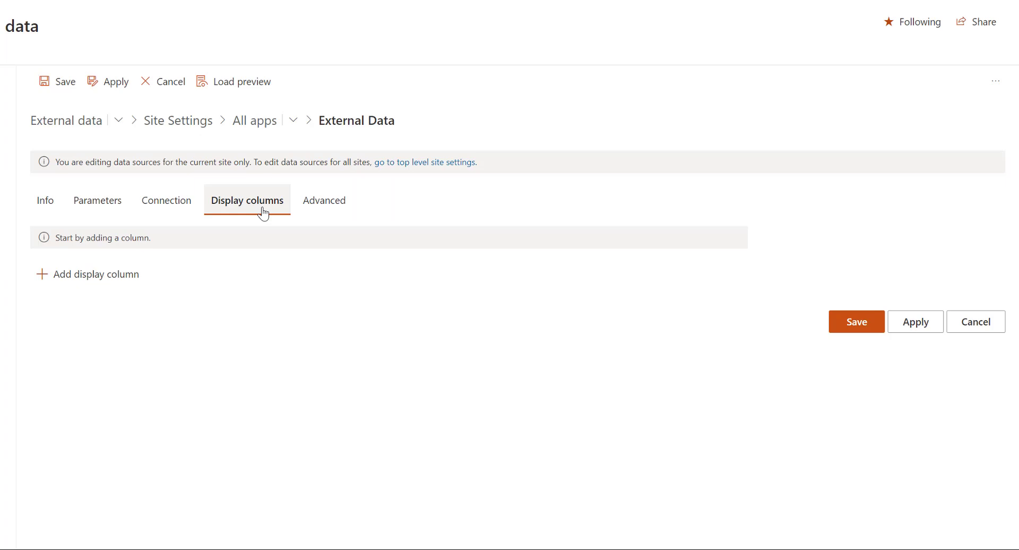
- Load a preview of the customers table's raw data
{"action": "left_click", "coordinate": [235, 84]}
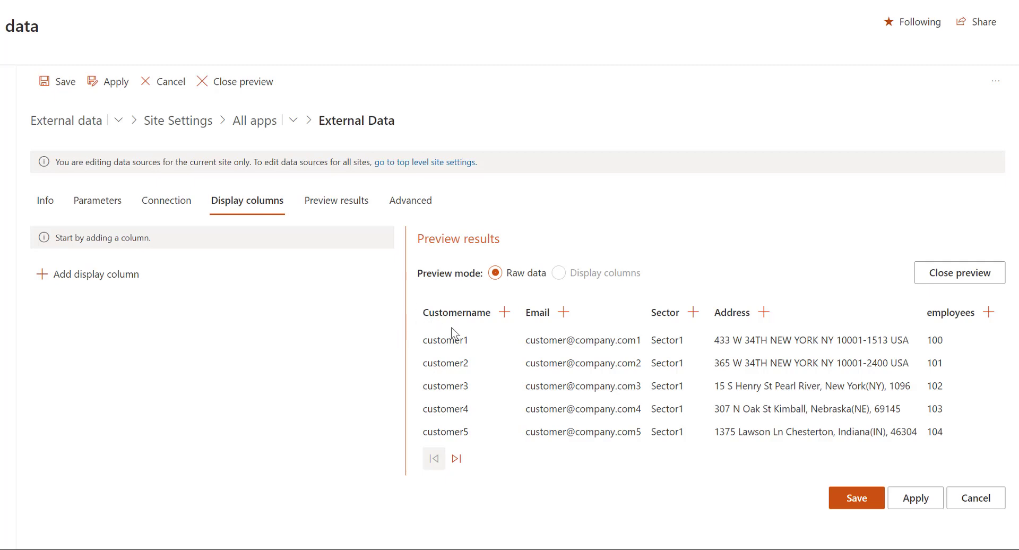
- Add Customername as a display column with Id and caption both set to 'Customer'
{"action": "left_click", "coordinate": [503, 313]}
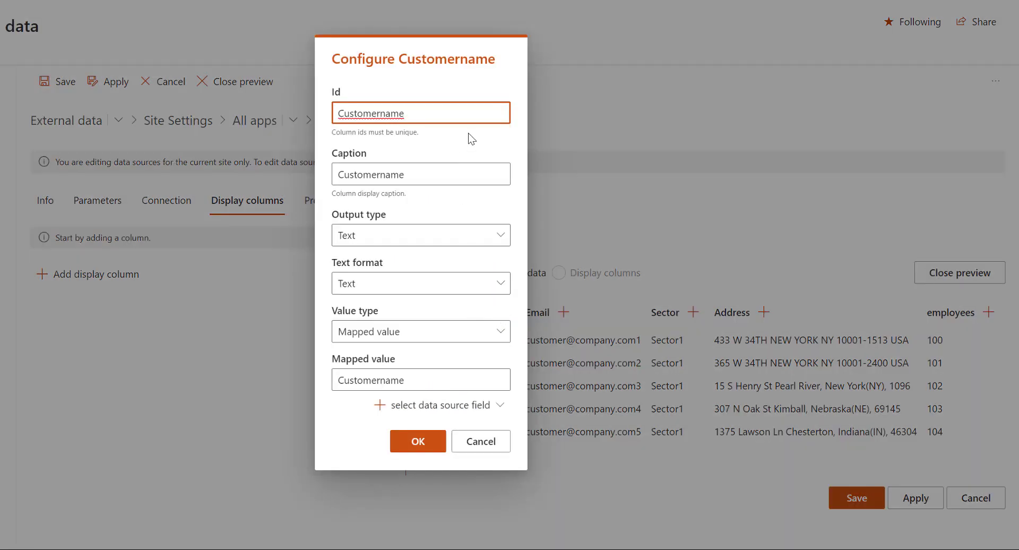
{"action": "key", "text": "ctrl+a"}
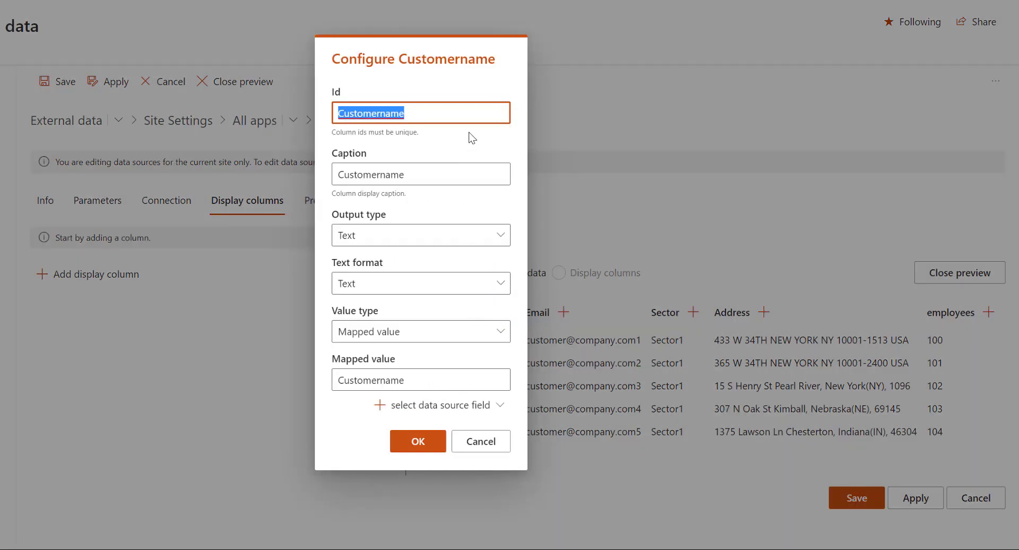
{"action": "type", "text": "Custome"}
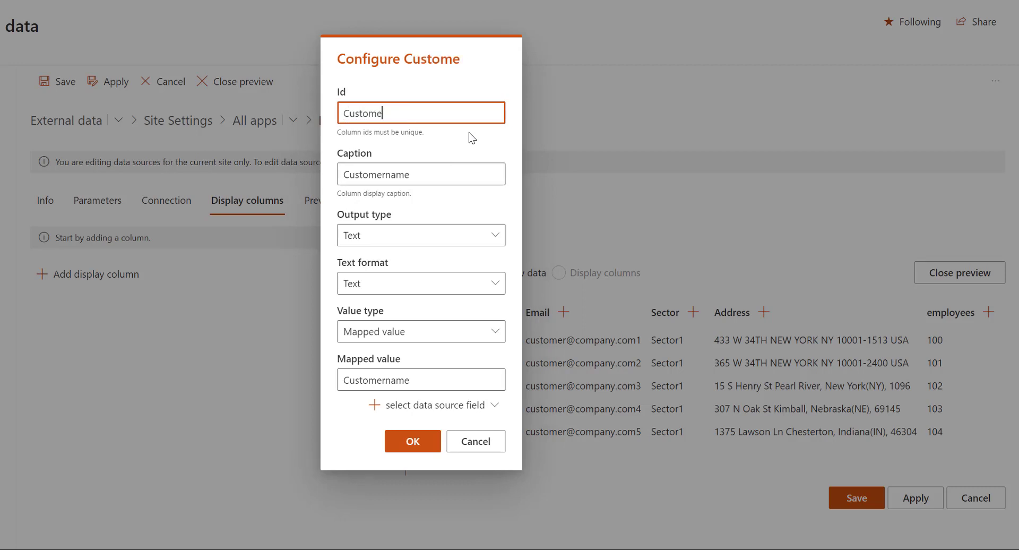
{"action": "type", "text": "r"}
{"action": "key", "text": "ctrl+a"}
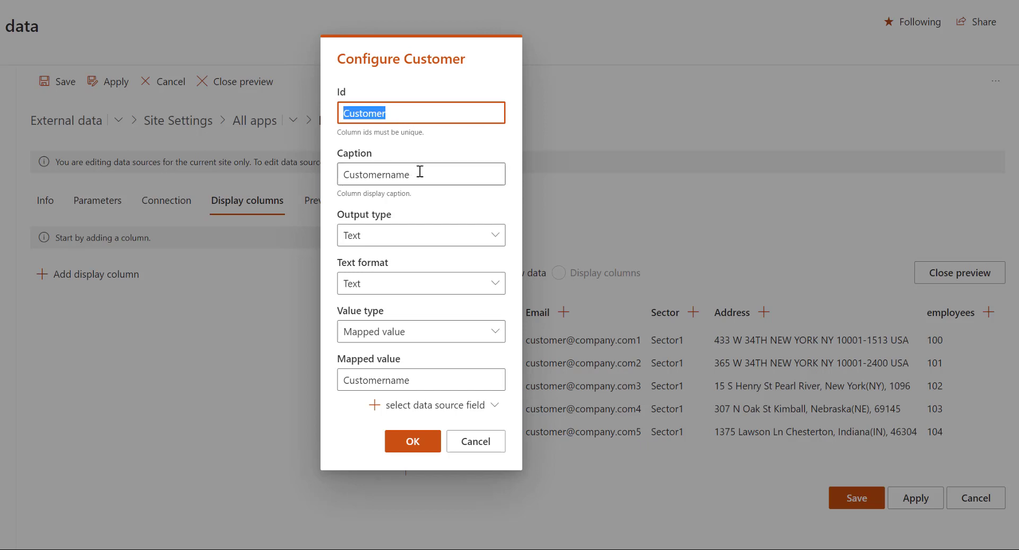
{"action": "left_click_drag", "start_coordinate": [422, 173], "coordinate": [382, 174]}
{"action": "type", "text": "r"}
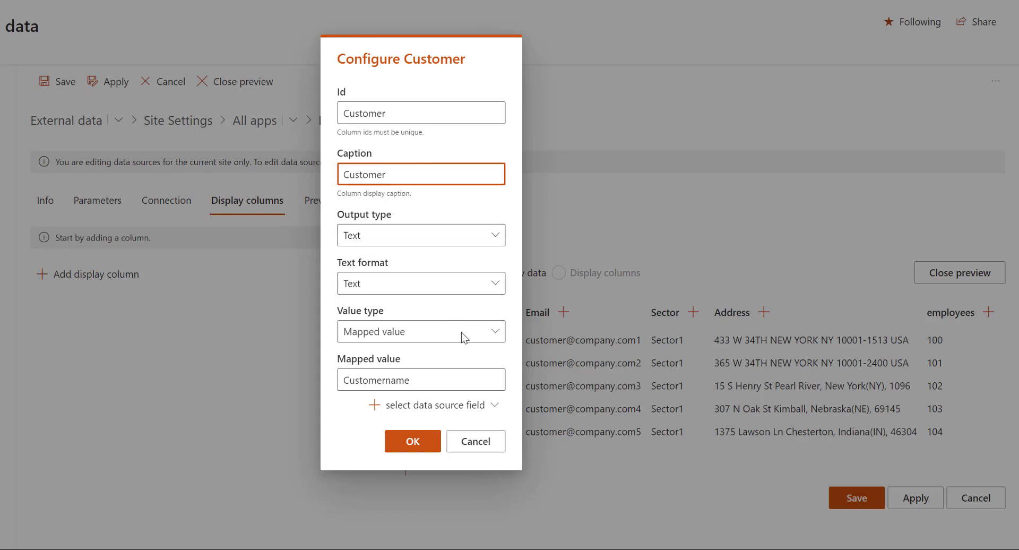
{"action": "left_click", "coordinate": [416, 443]}
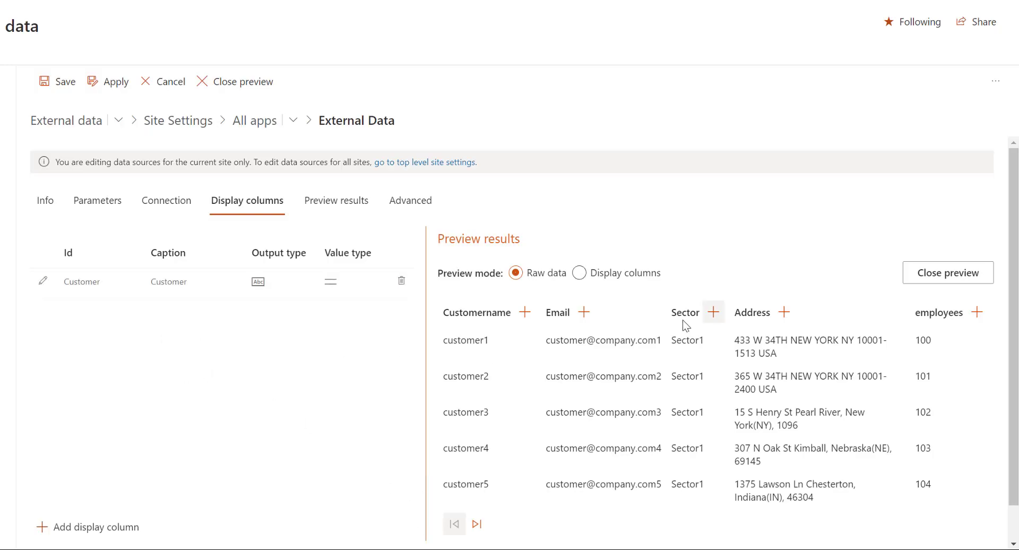
- Switch the preview mode to Display columns and save the Customers data source
{"action": "left_click", "coordinate": [579, 273]}
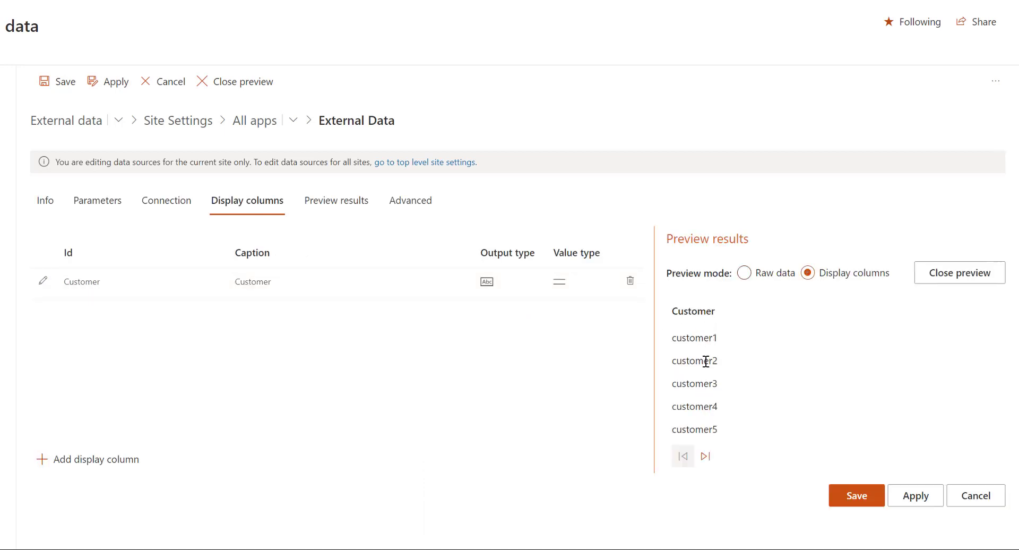
{"action": "left_click", "coordinate": [836, 495]}
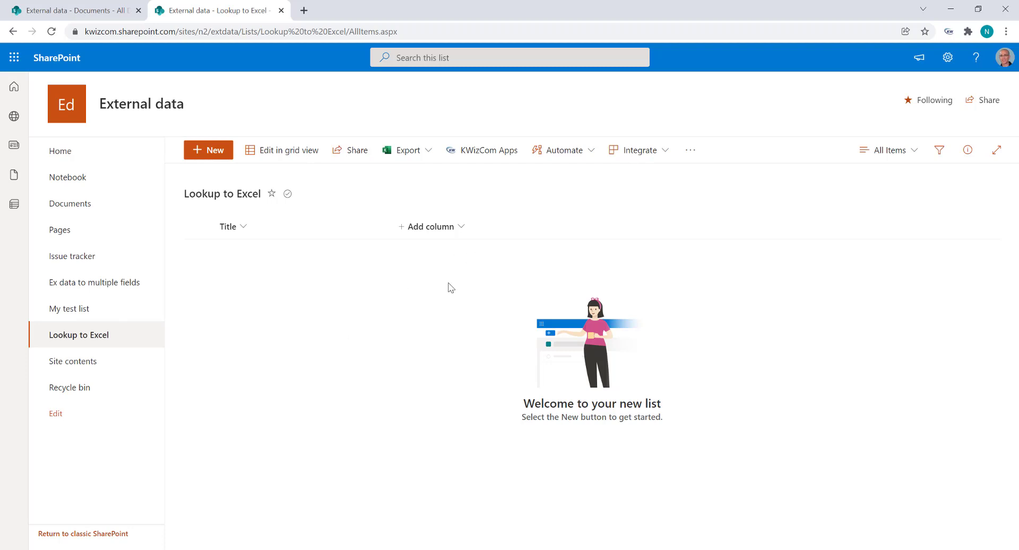
- Open the Lookup to Excel list's External Data settings via KWizCom Apps
{"action": "left_click", "coordinate": [475, 153]}
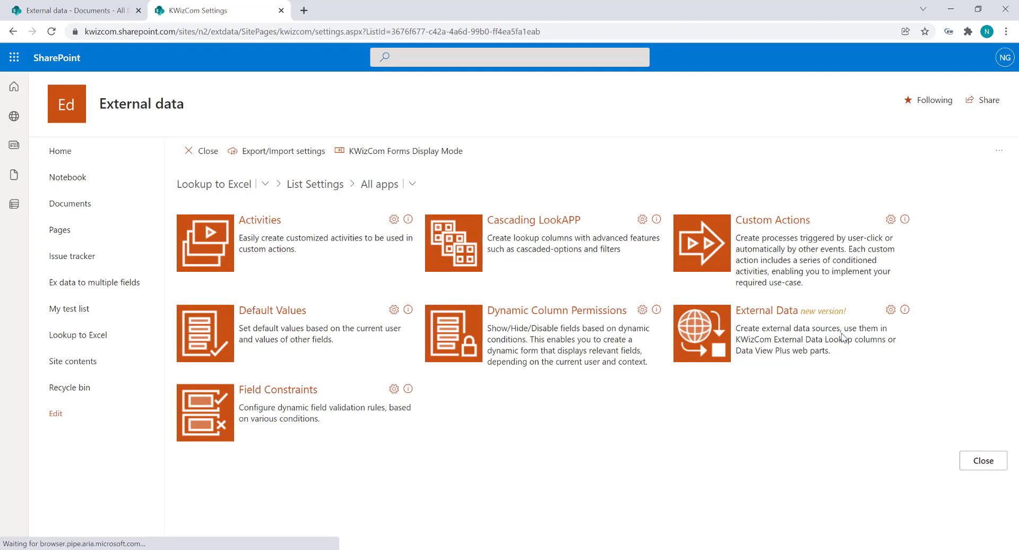
{"action": "left_click", "coordinate": [890, 309]}
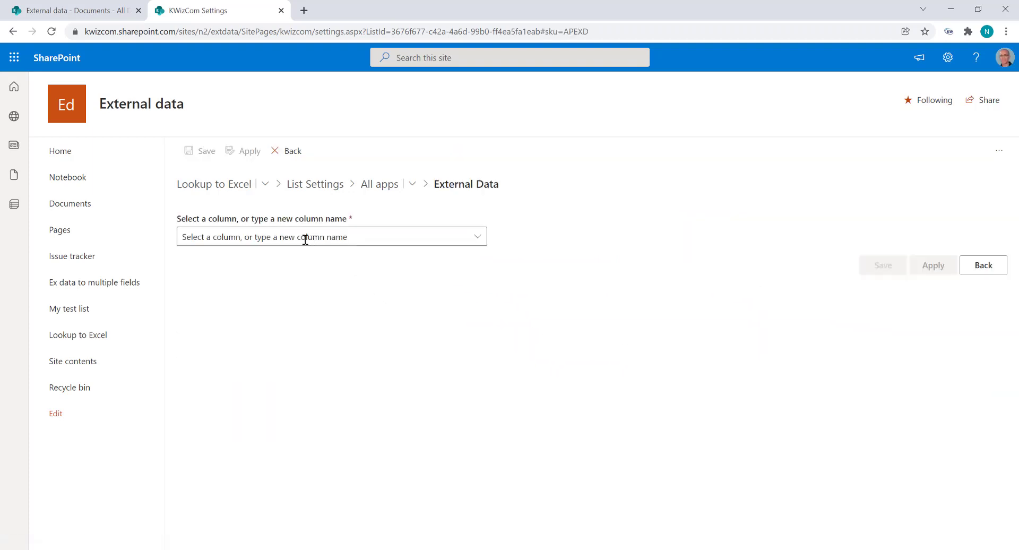
- Create a Customers column using the Customers data source, displaying Customer, and save it
{"action": "left_click", "coordinate": [305, 239]}
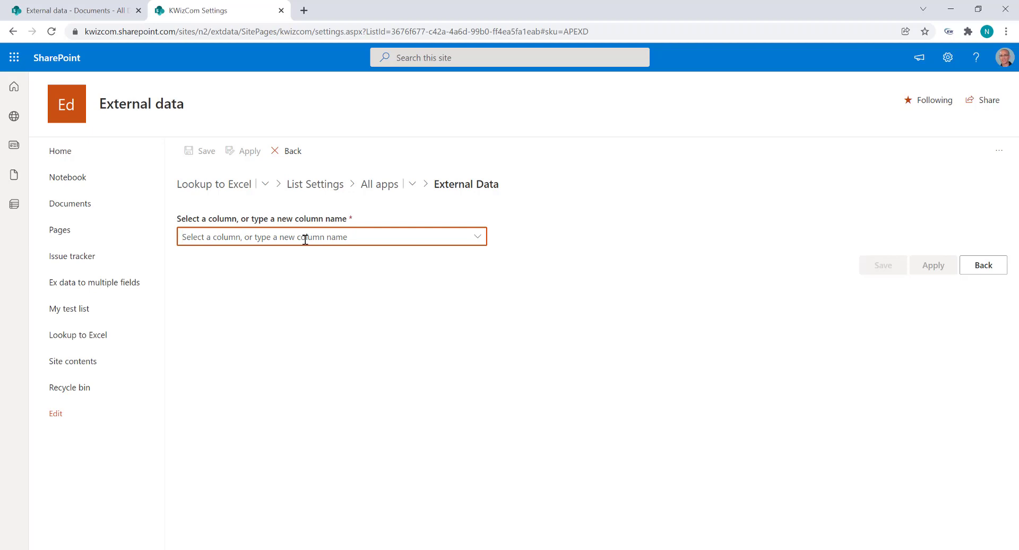
{"action": "type", "text": "Customers"}
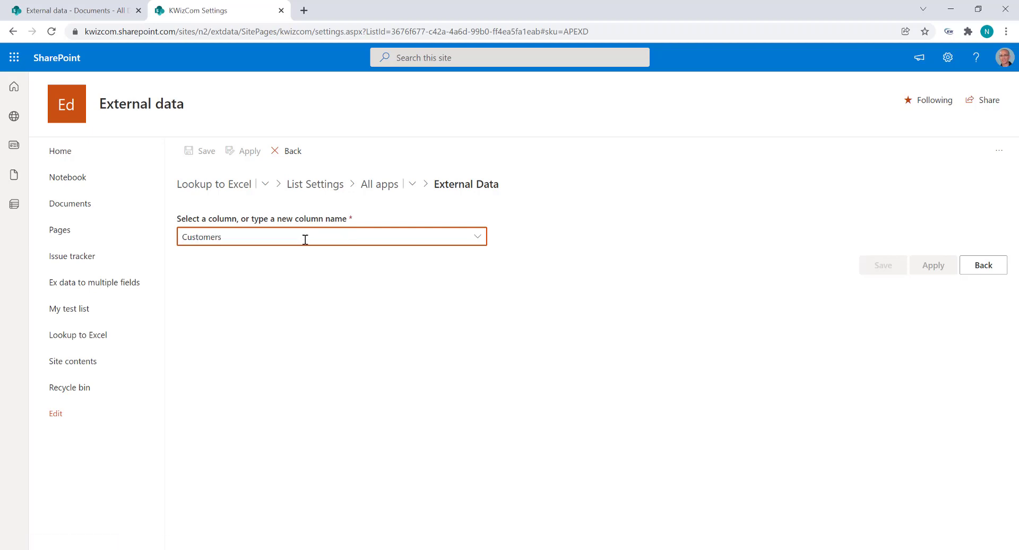
{"action": "key", "text": "Return"}
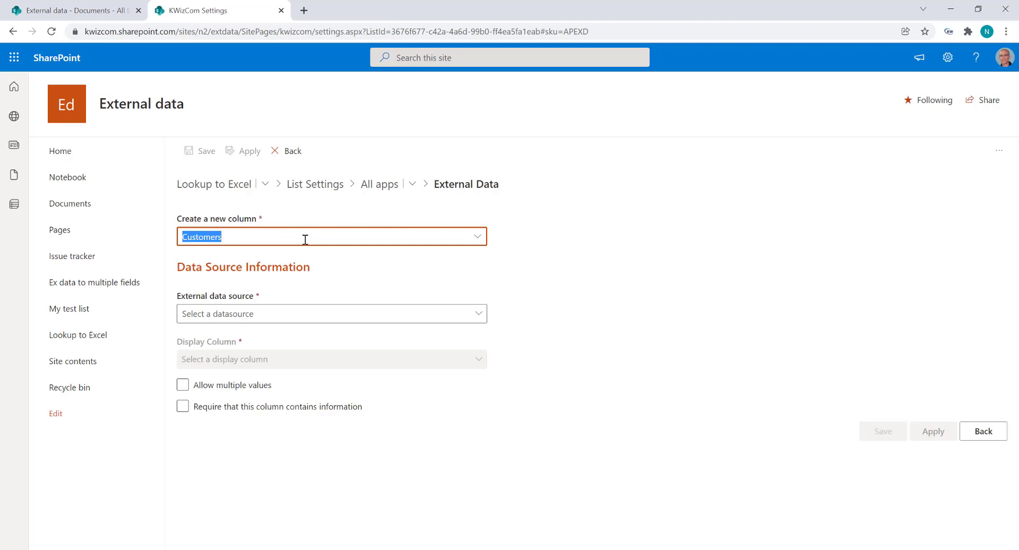
{"action": "left_click", "coordinate": [479, 315]}
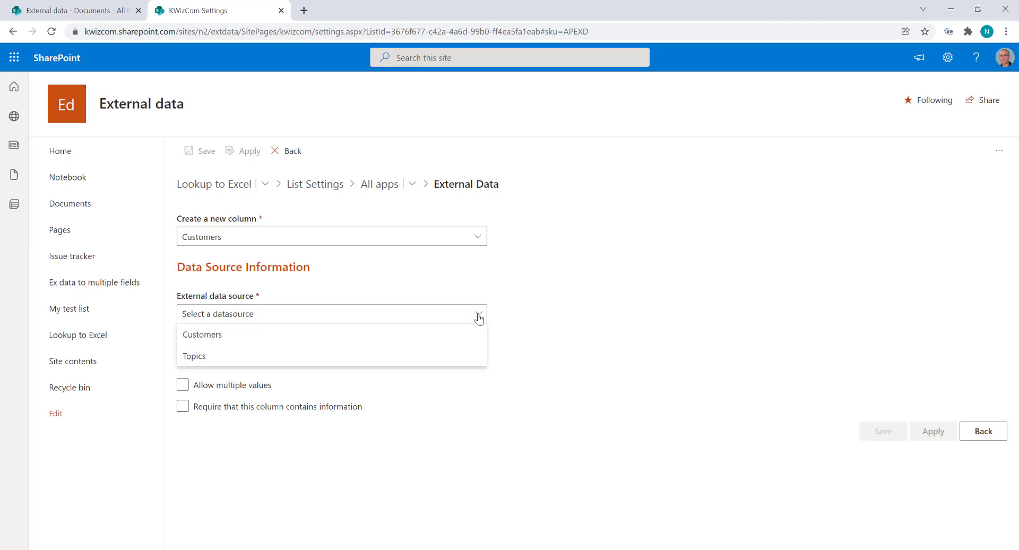
{"action": "left_click", "coordinate": [201, 335]}
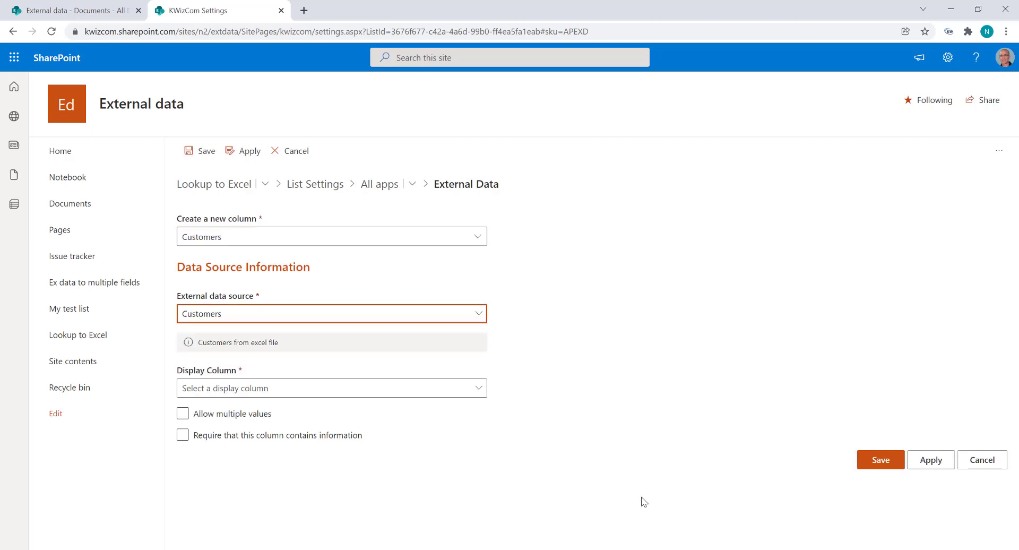
{"action": "left_click", "coordinate": [479, 392]}
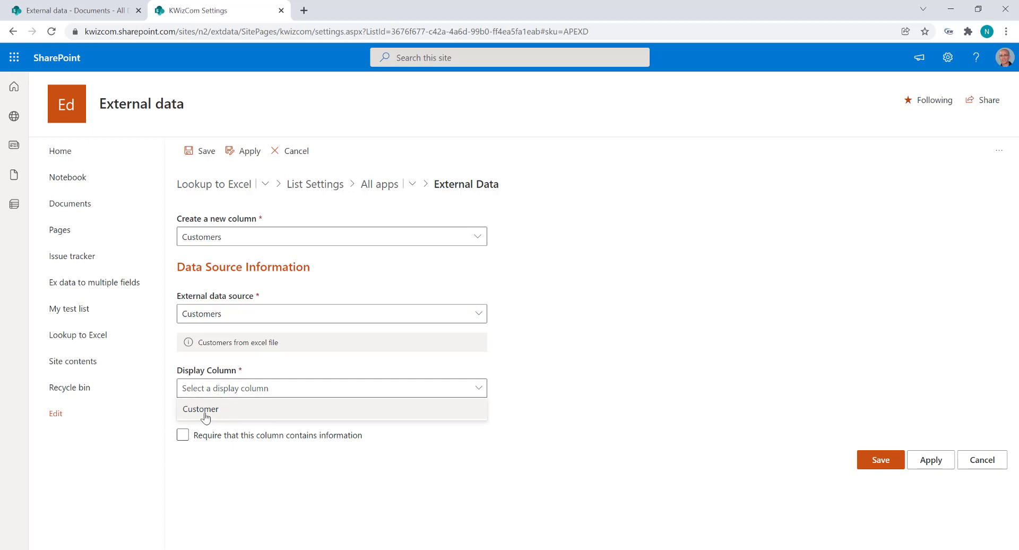
{"action": "left_click", "coordinate": [203, 414]}
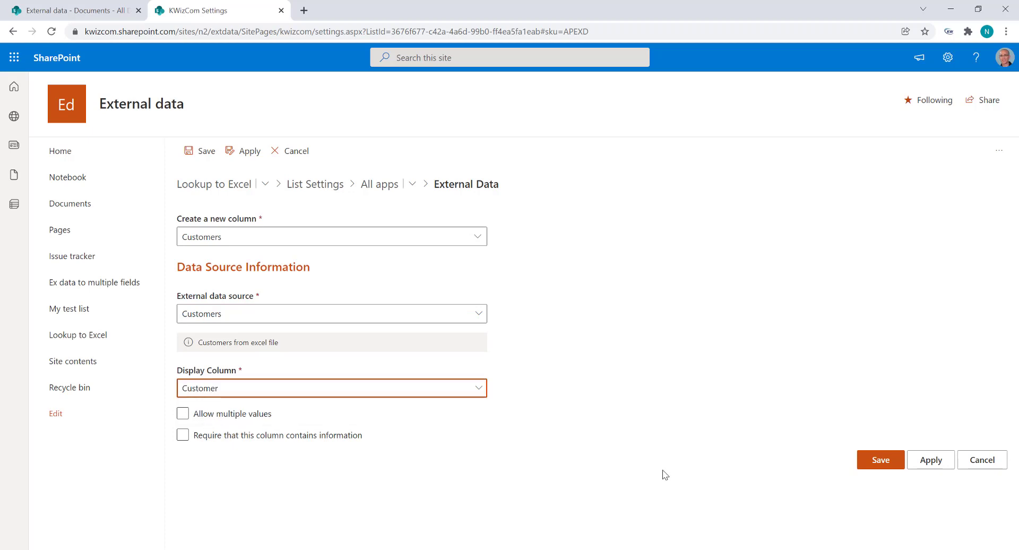
{"action": "left_click", "coordinate": [874, 461]}
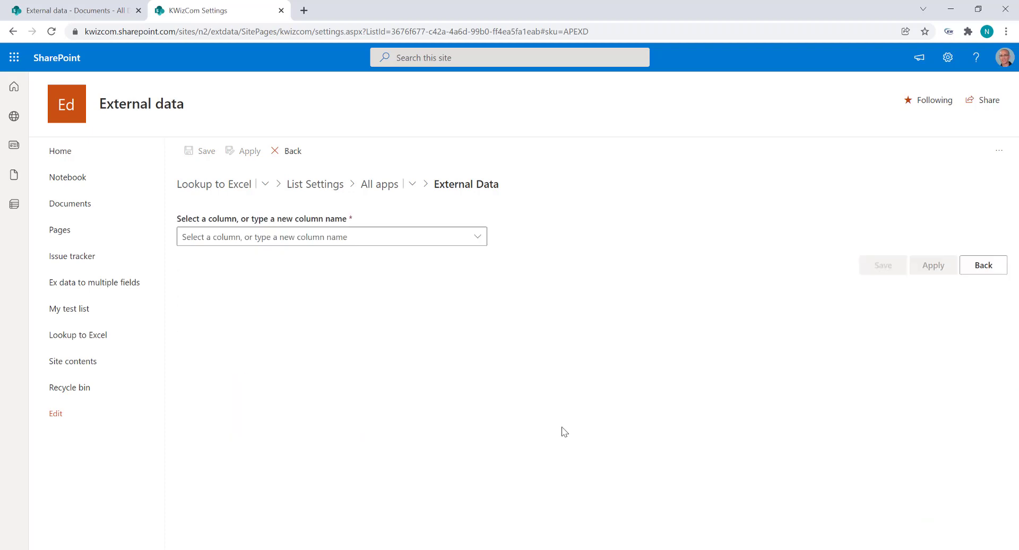
- Start a new Lookup to Excel item and browse Customers options customer1 through customer8
{"action": "left_click", "coordinate": [210, 186]}
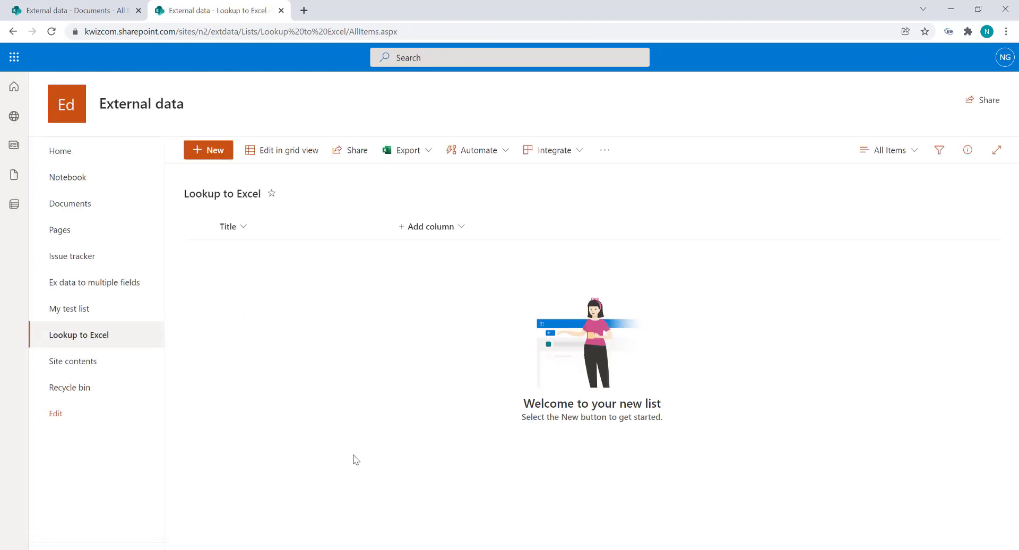
{"action": "left_click", "coordinate": [212, 151]}
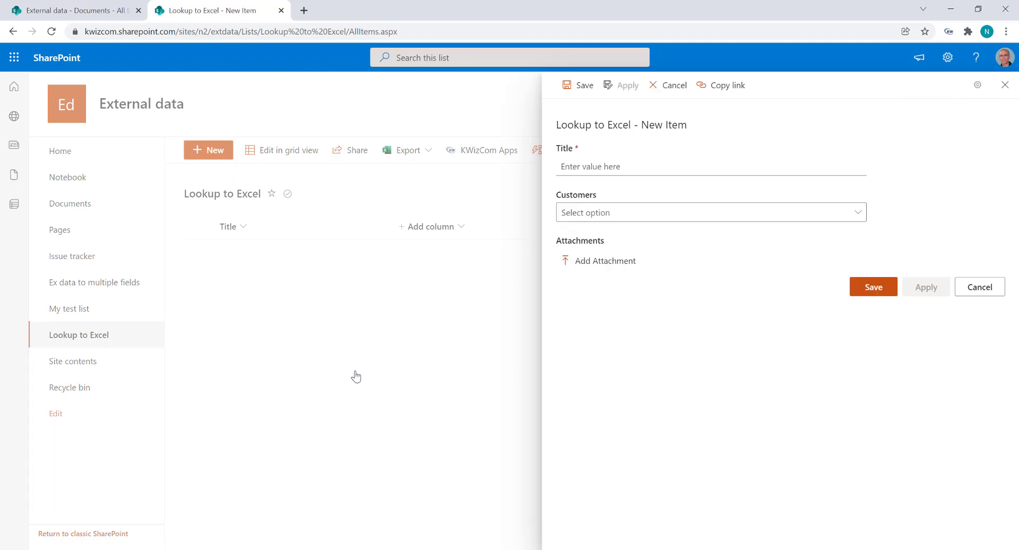
{"action": "left_click", "coordinate": [857, 213]}
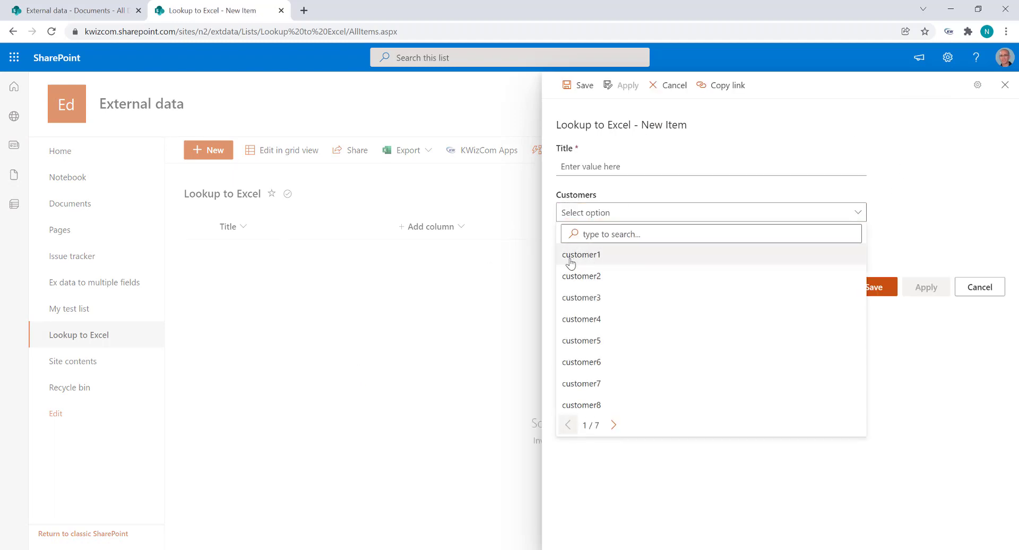
{"action": "left_click", "coordinate": [613, 425]}
{"action": "left_click", "coordinate": [565, 425]}
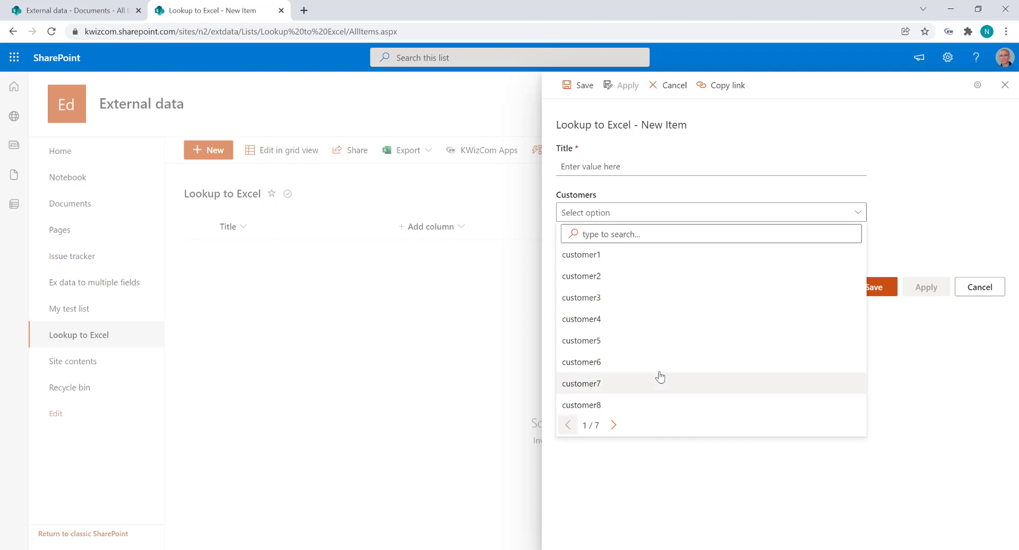